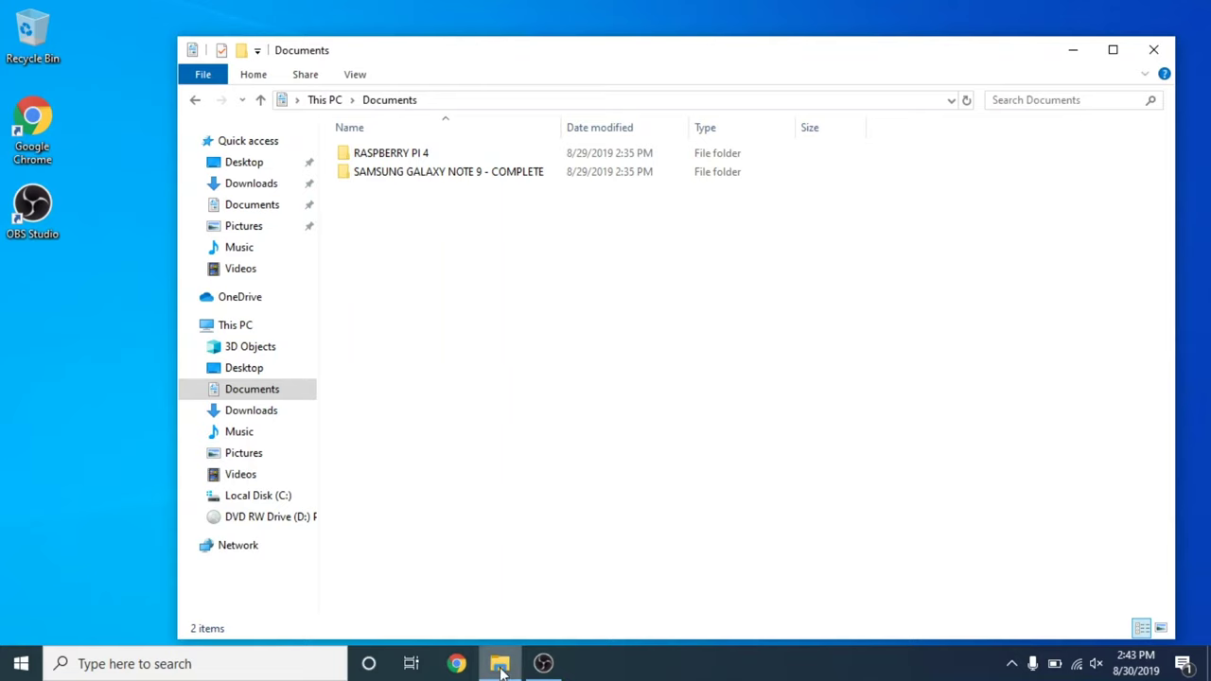
# - Run EasySyncSetup from the PL27A1 disc in the DVD RW drive (D:) and allow it to make changes to the device
pyautogui.moveTo(503, 668)
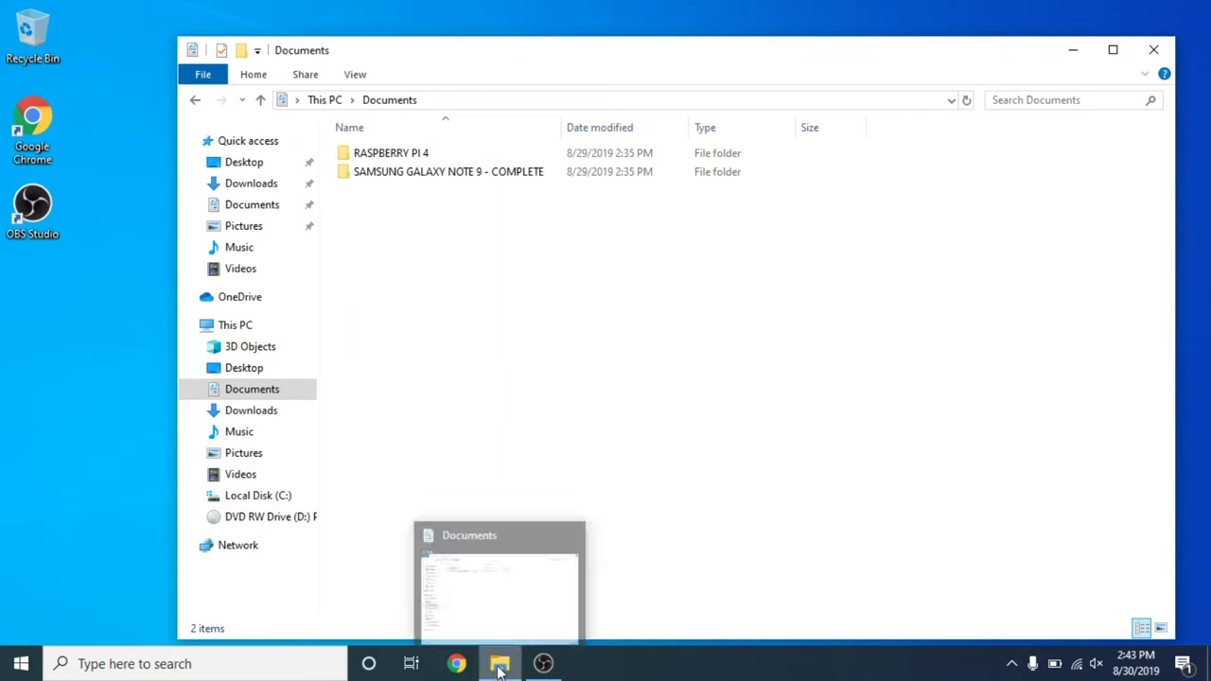
pyautogui.click(252, 518)
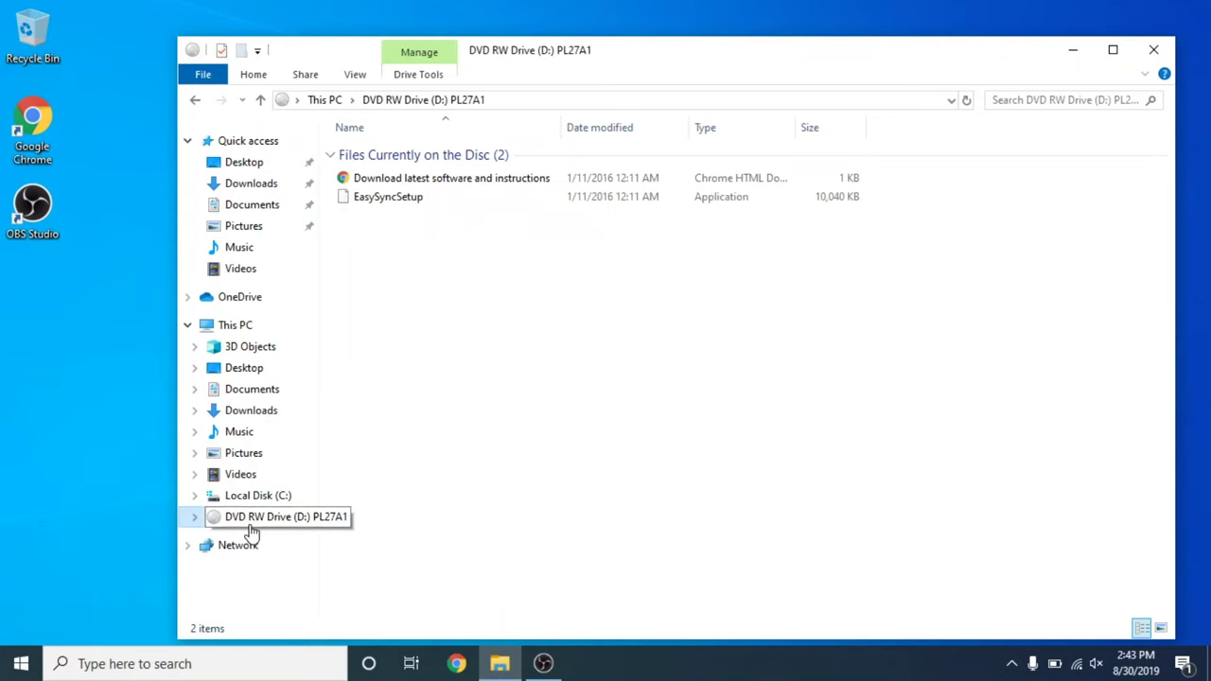
pyautogui.doubleClick(399, 205)
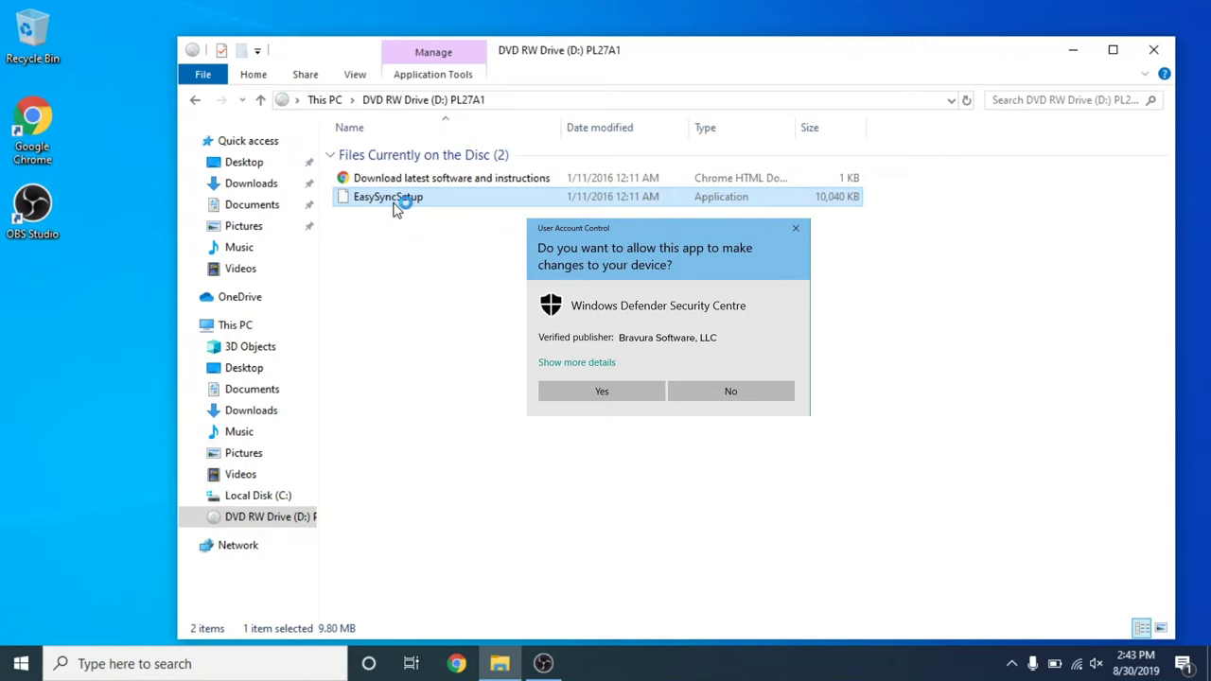
pyautogui.click(601, 391)
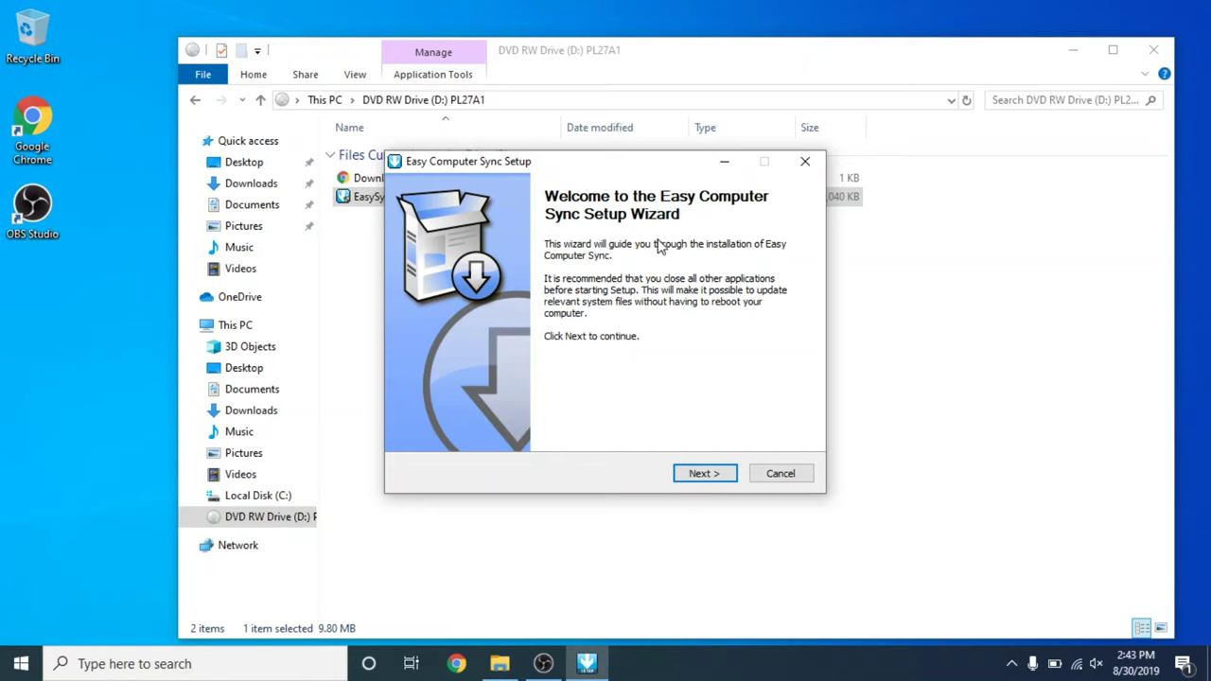
# - Accept the Easy Computer Sync license agreement and keep the desktop shortcut and automatic update check components
pyautogui.click(710, 480)
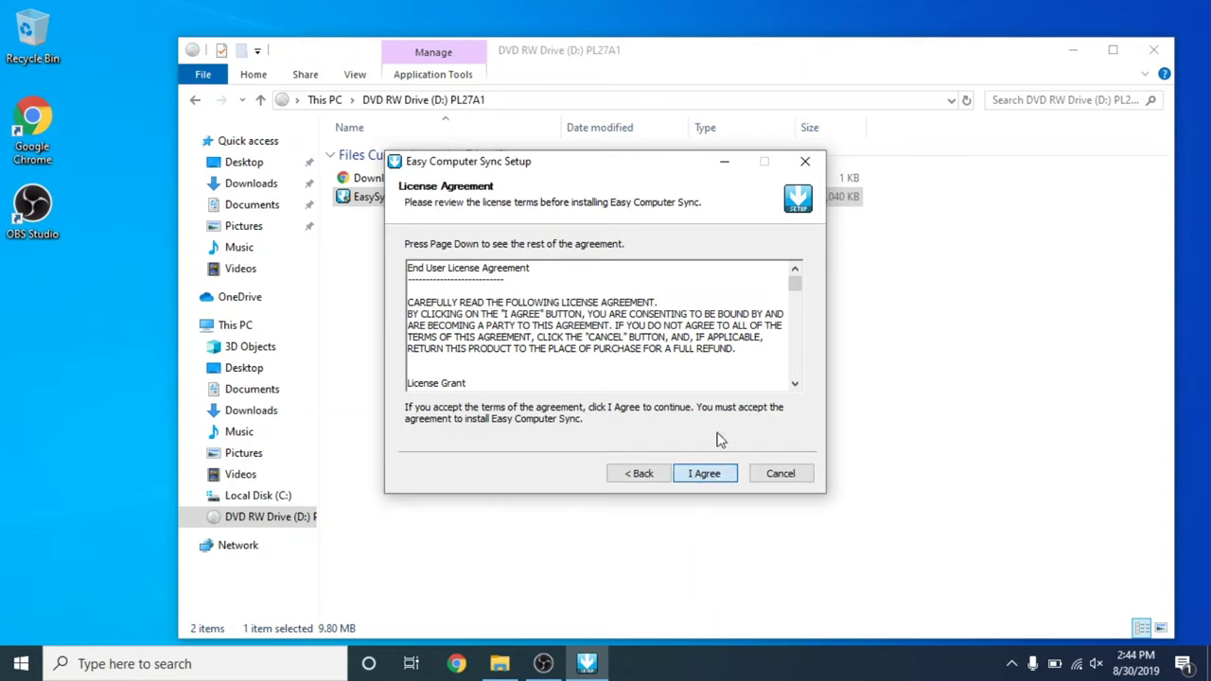
pyautogui.moveTo(795, 287); pyautogui.dragTo(795, 370)
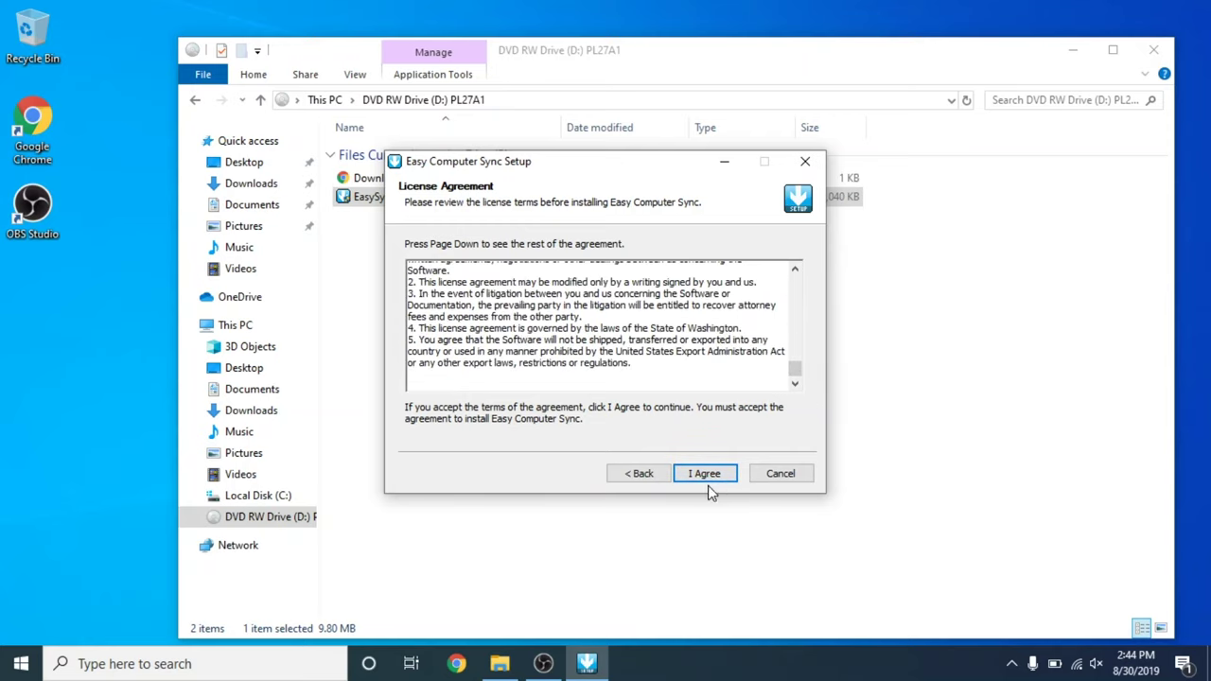
pyautogui.click(700, 475)
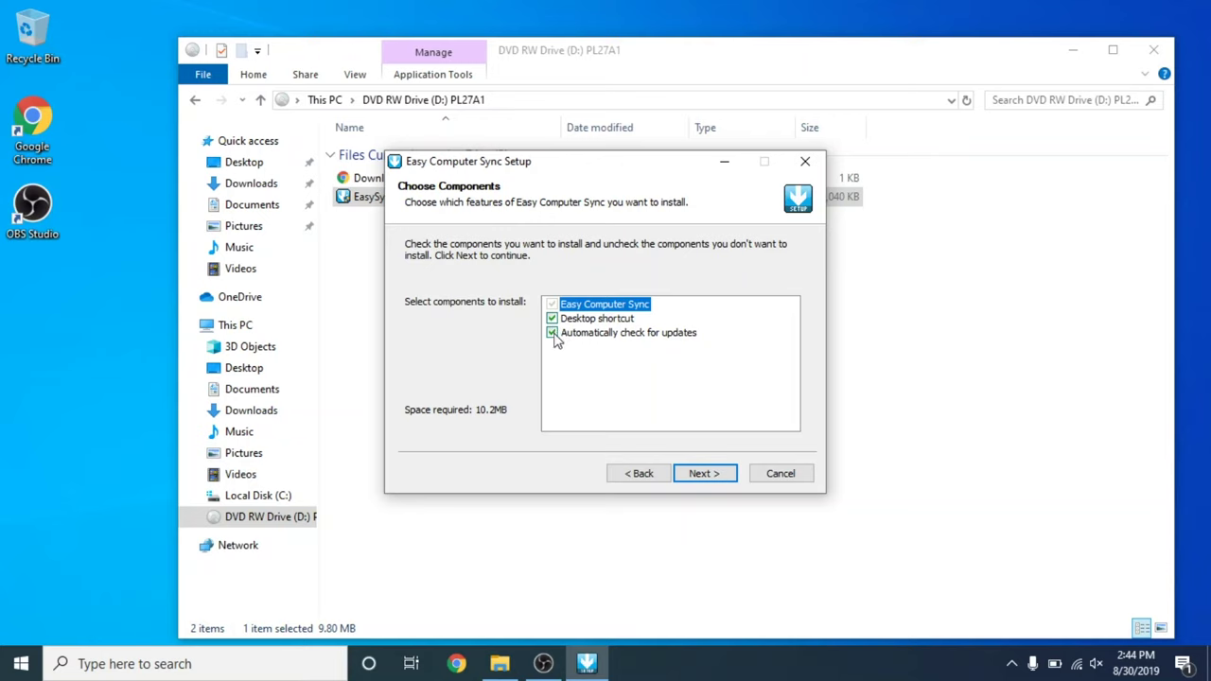
pyautogui.click(712, 475)
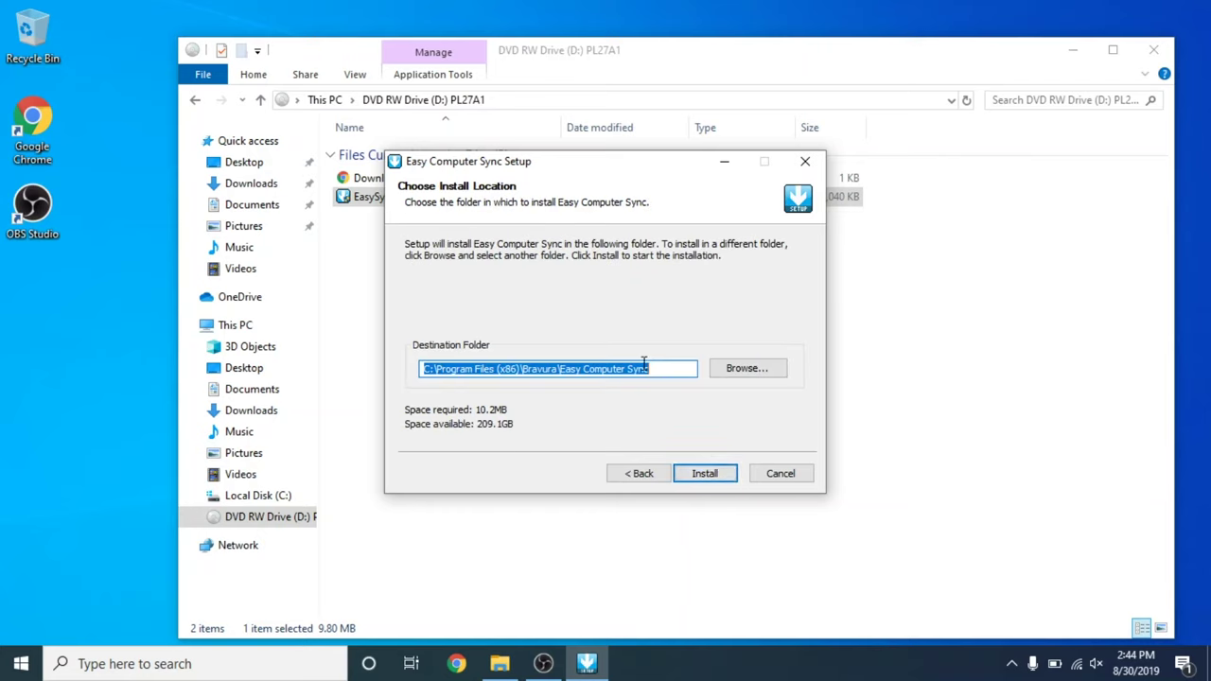
# - Install Easy Computer Sync in the default folder C:\Program Files (x86)\Bravura\Easy Computer Sync
pyautogui.click(759, 371)
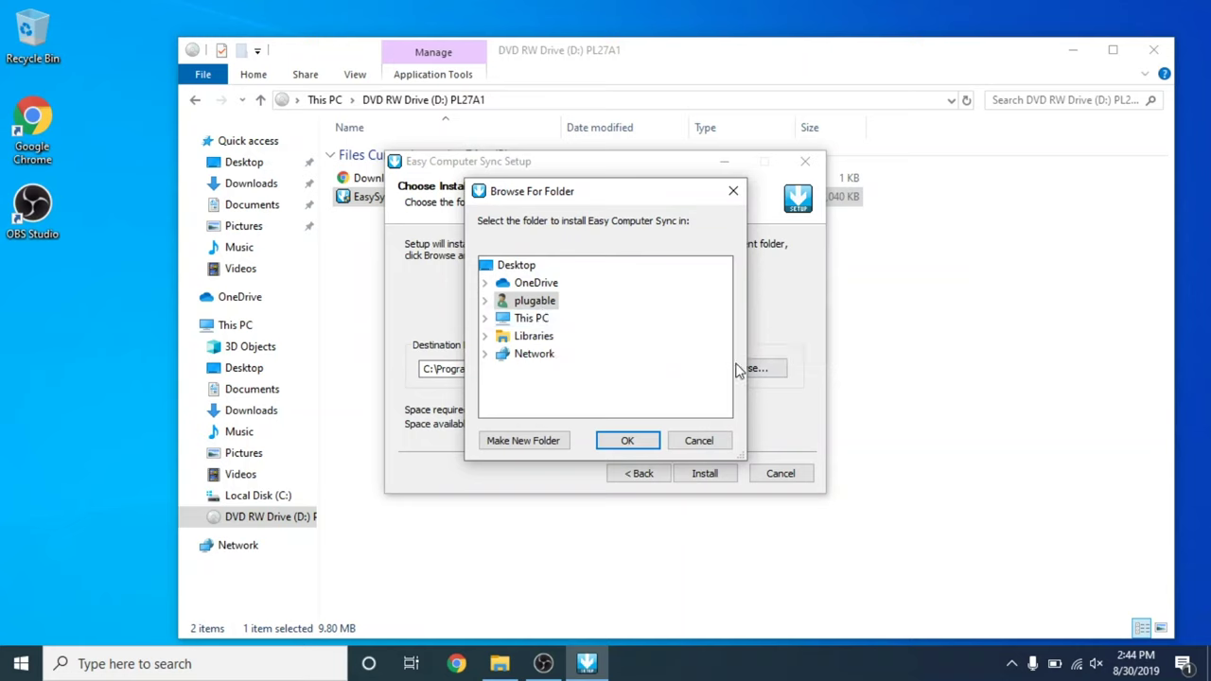
pyautogui.click(701, 441)
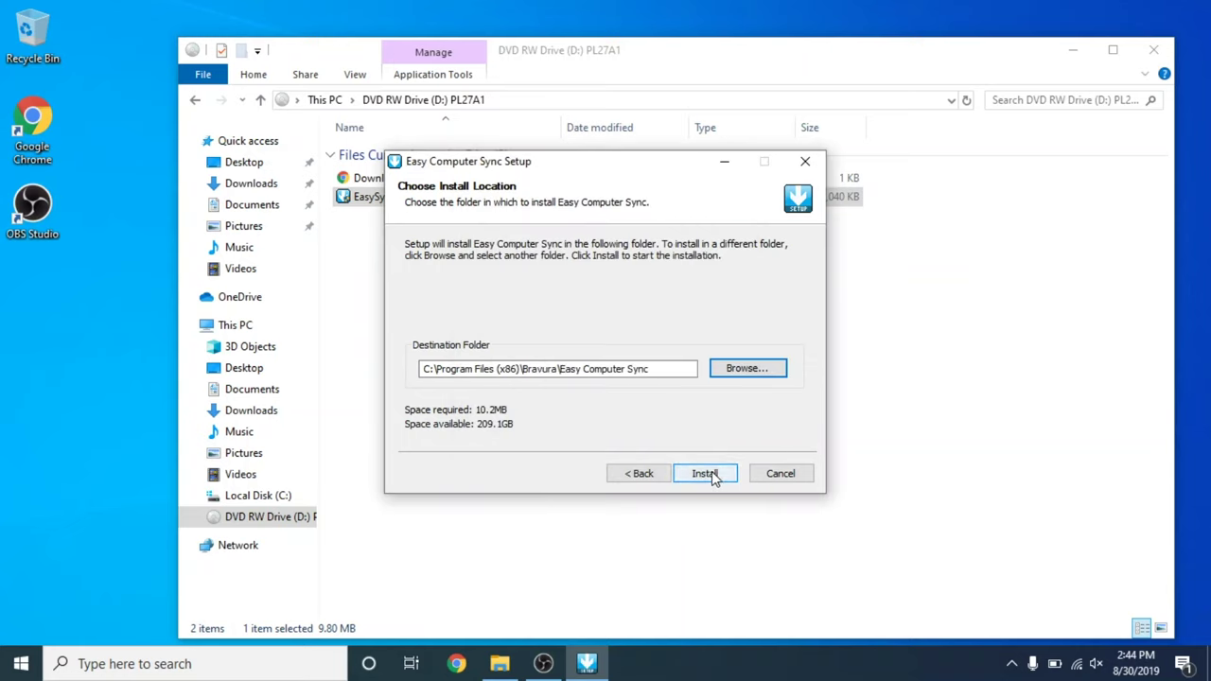
pyautogui.click(716, 474)
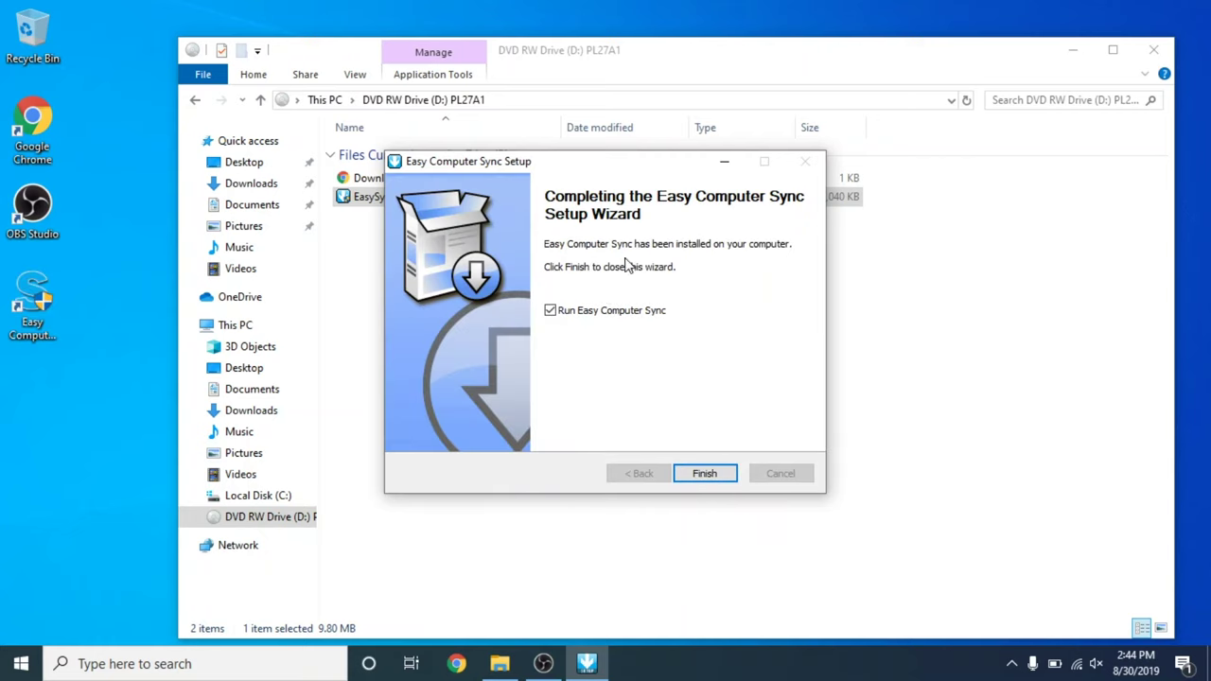
# - Finish the setup wizard with Run Easy Computer Sync enabled, and choose to register the program to unlock all functionality
pyautogui.click(721, 476)
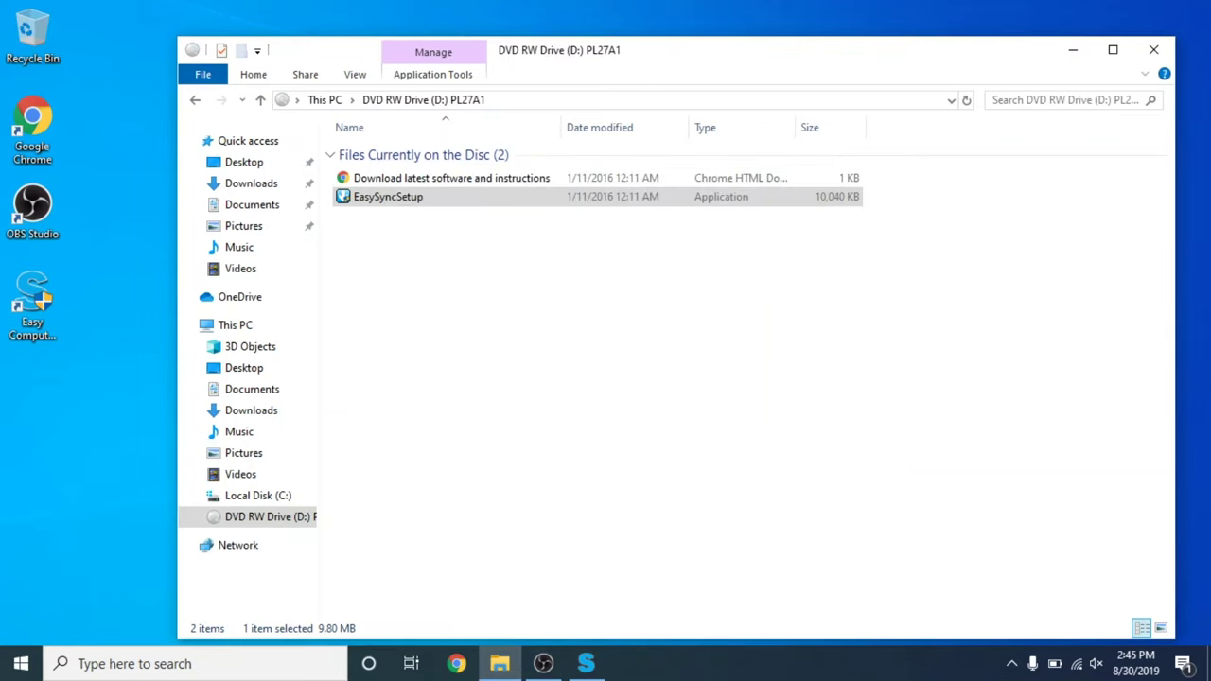
pyautogui.click(1071, 52)
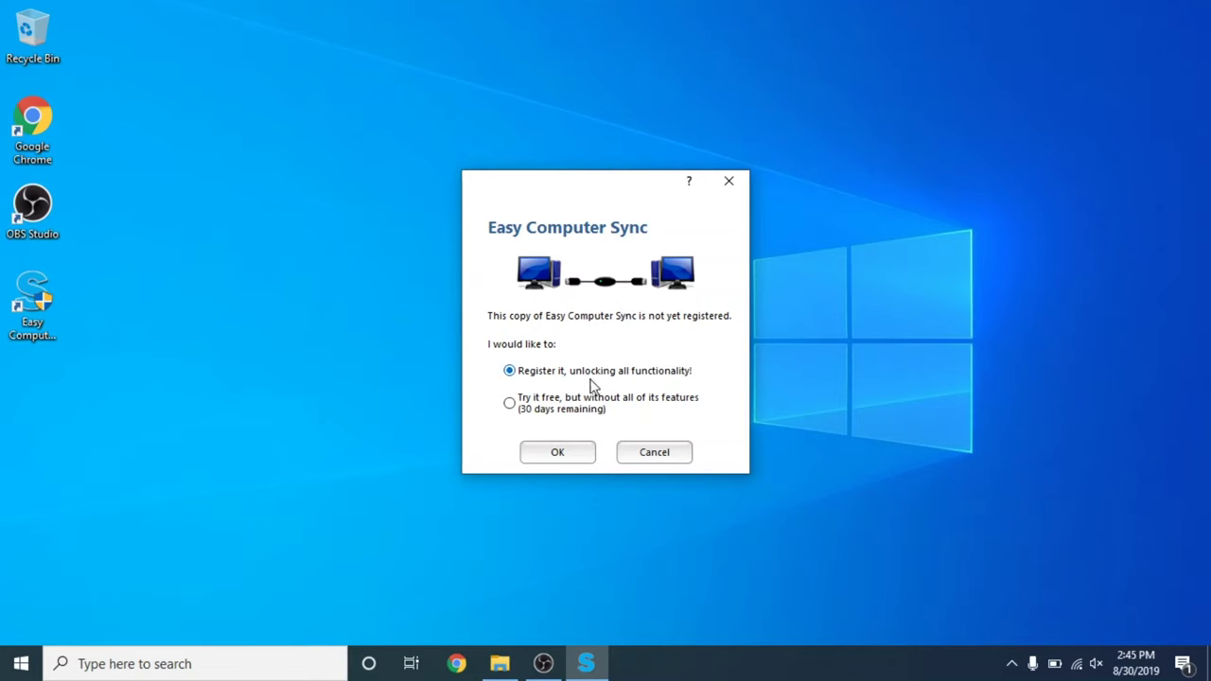
pyautogui.click(559, 452)
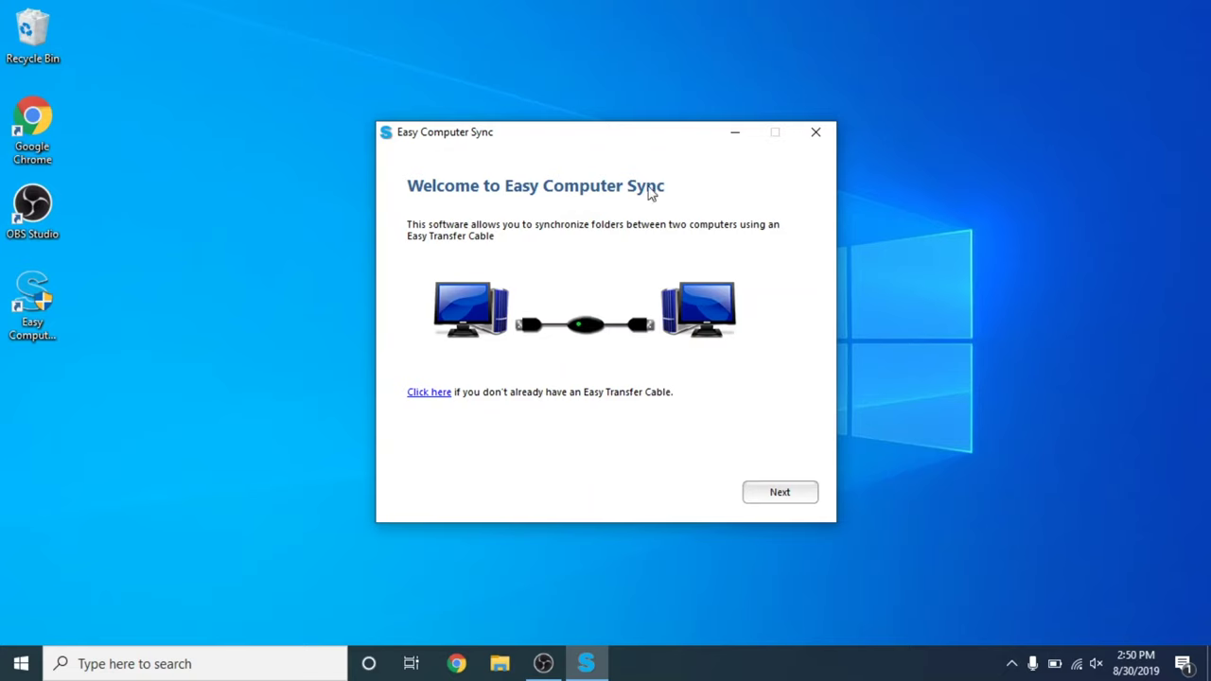
# - Exit Easy Computer Sync, confirming the closure, and open the Windows power options
pyautogui.click(814, 135)
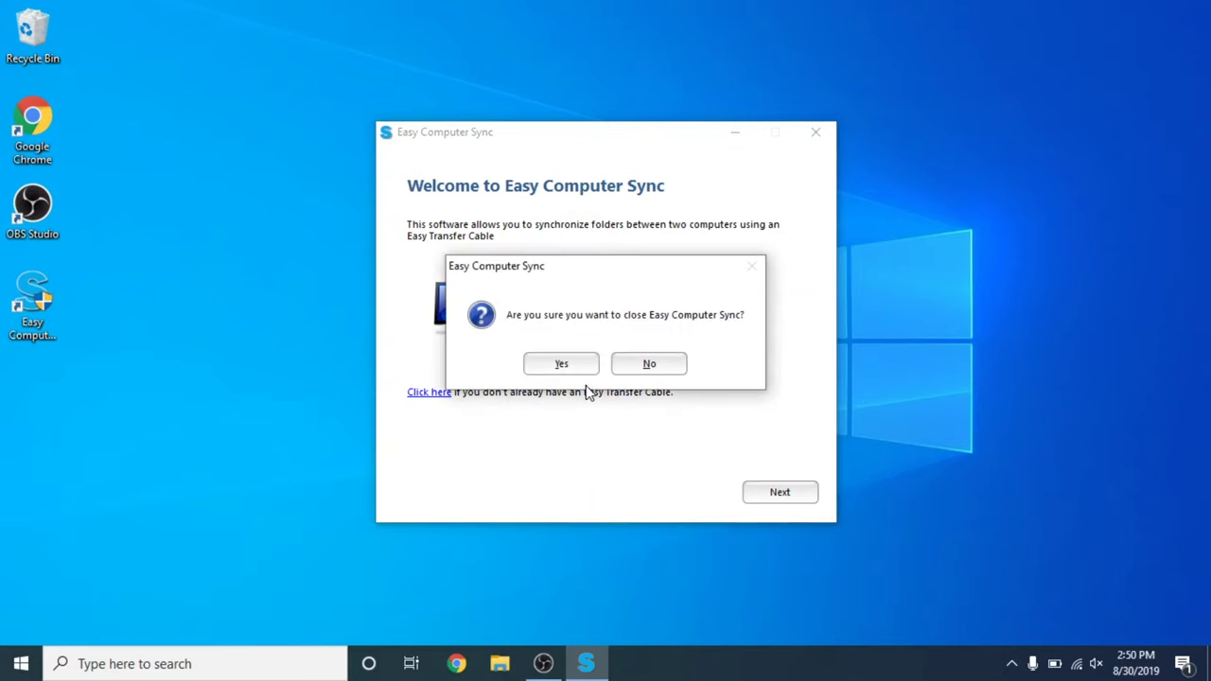
pyautogui.click(559, 365)
pyautogui.click(5, 670)
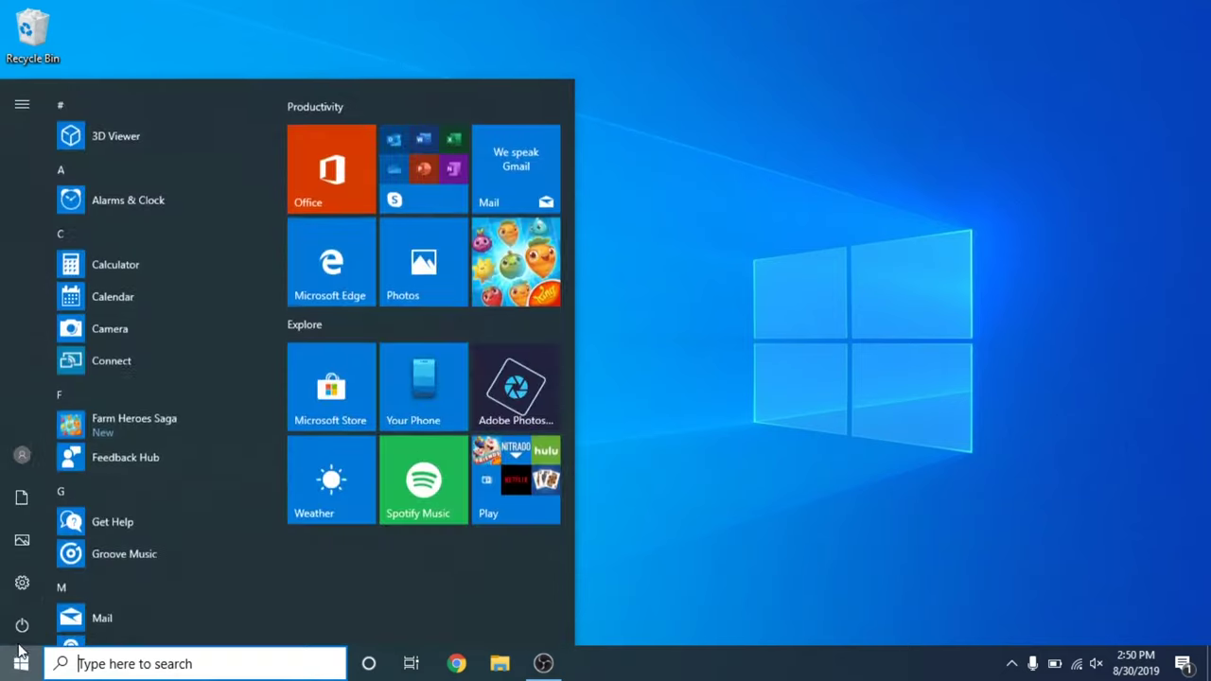
pyautogui.click(22, 624)
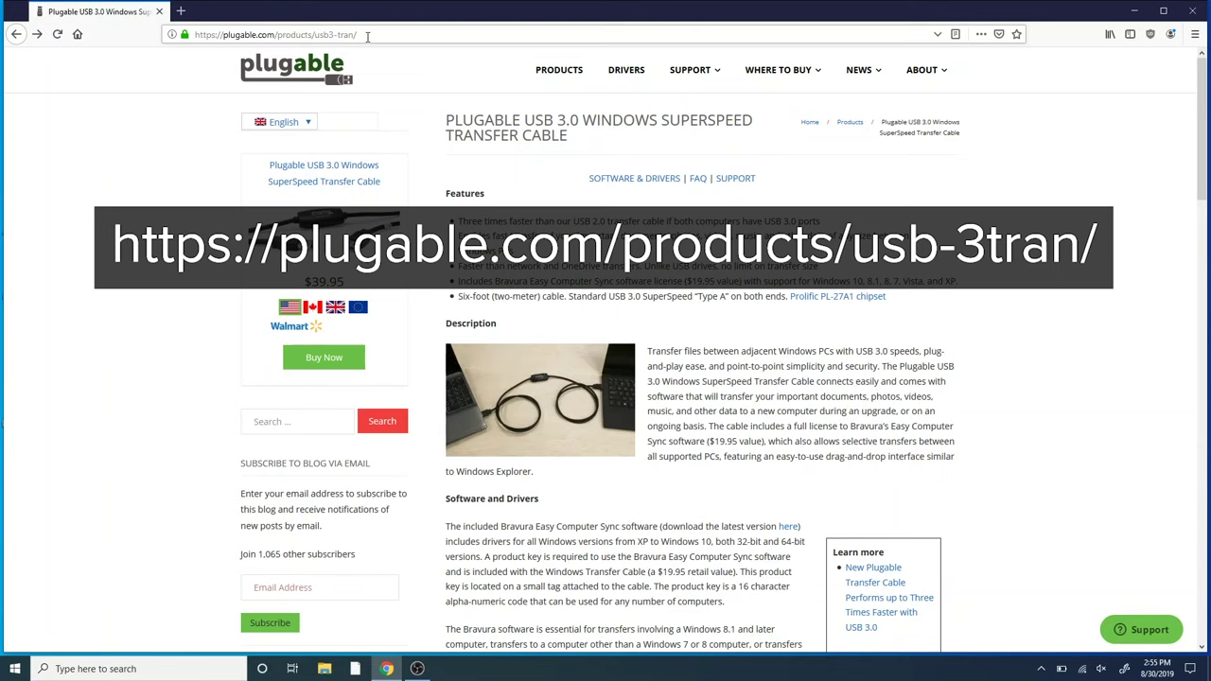
# - Save the latest EasySyncSetup.exe from the Plugable product page's Software and Drivers section and open the Downloads folder in File Explorer
pyautogui.scroll(-3, 545, 301)
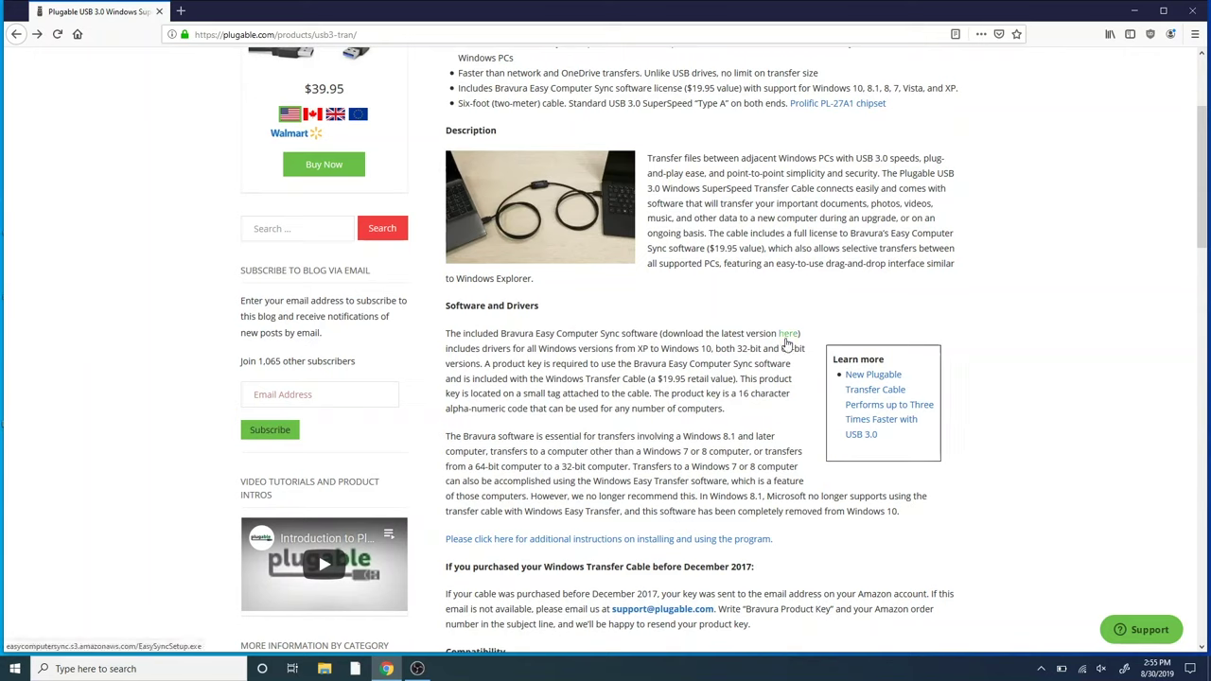
pyautogui.click(785, 336)
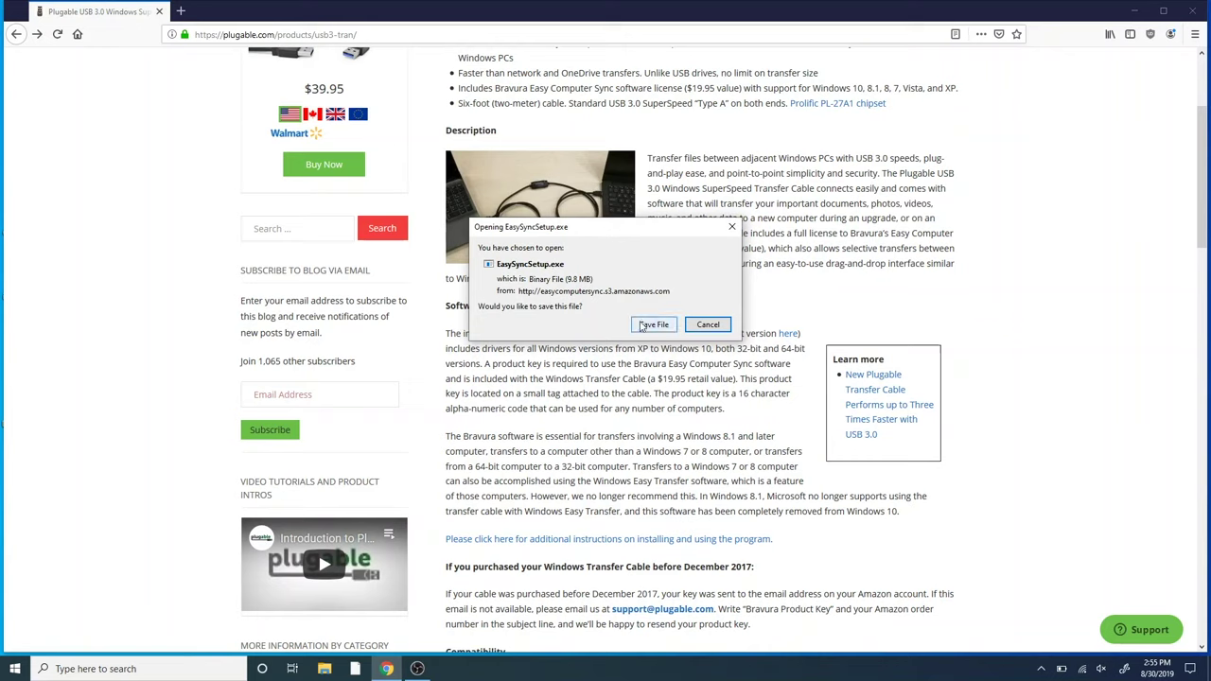
pyautogui.click(651, 330)
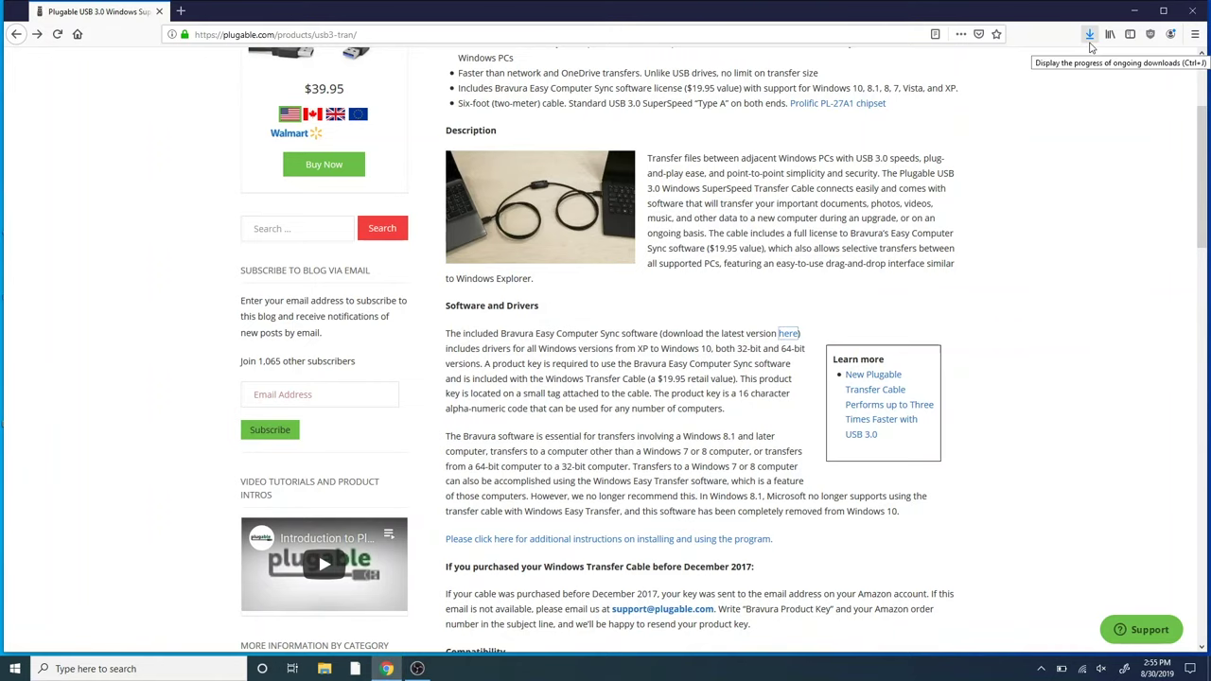
pyautogui.click(1194, 11)
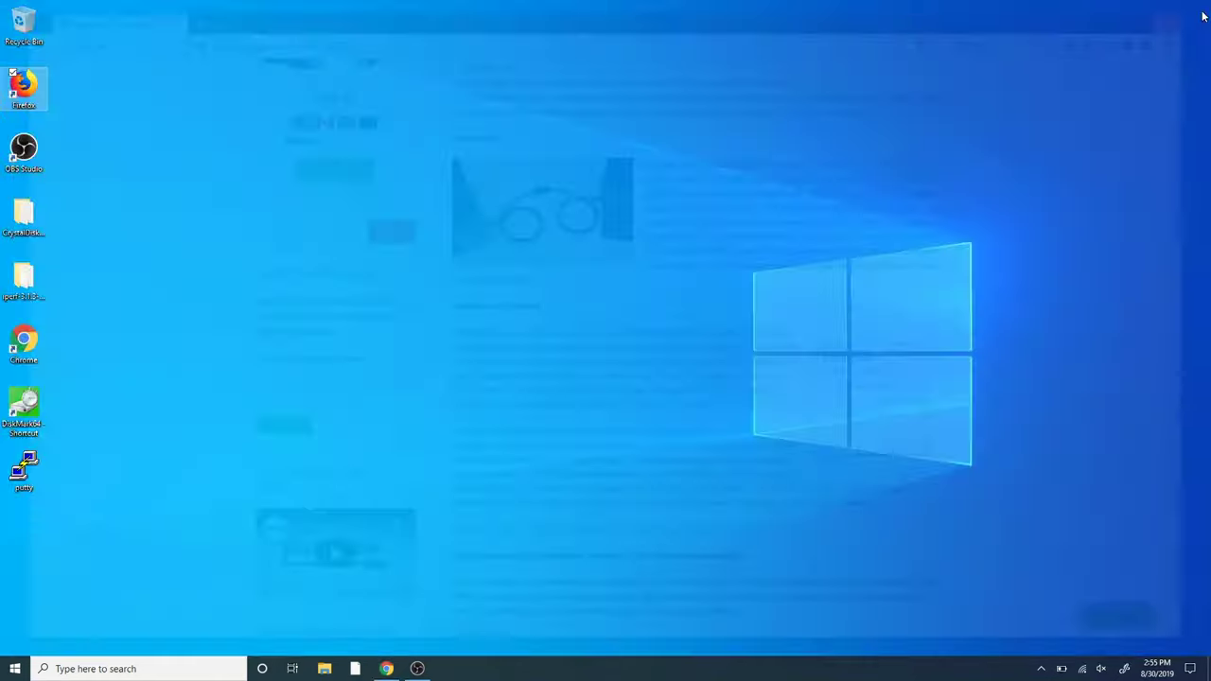
pyautogui.click(323, 668)
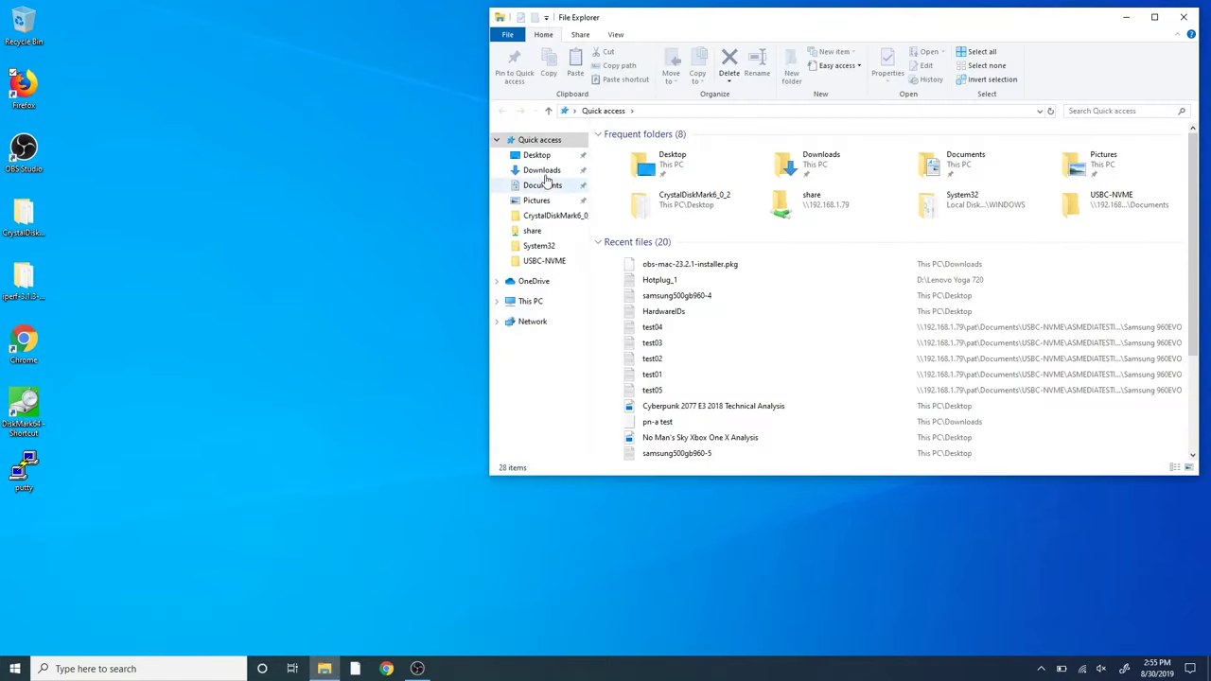
pyautogui.click(549, 171)
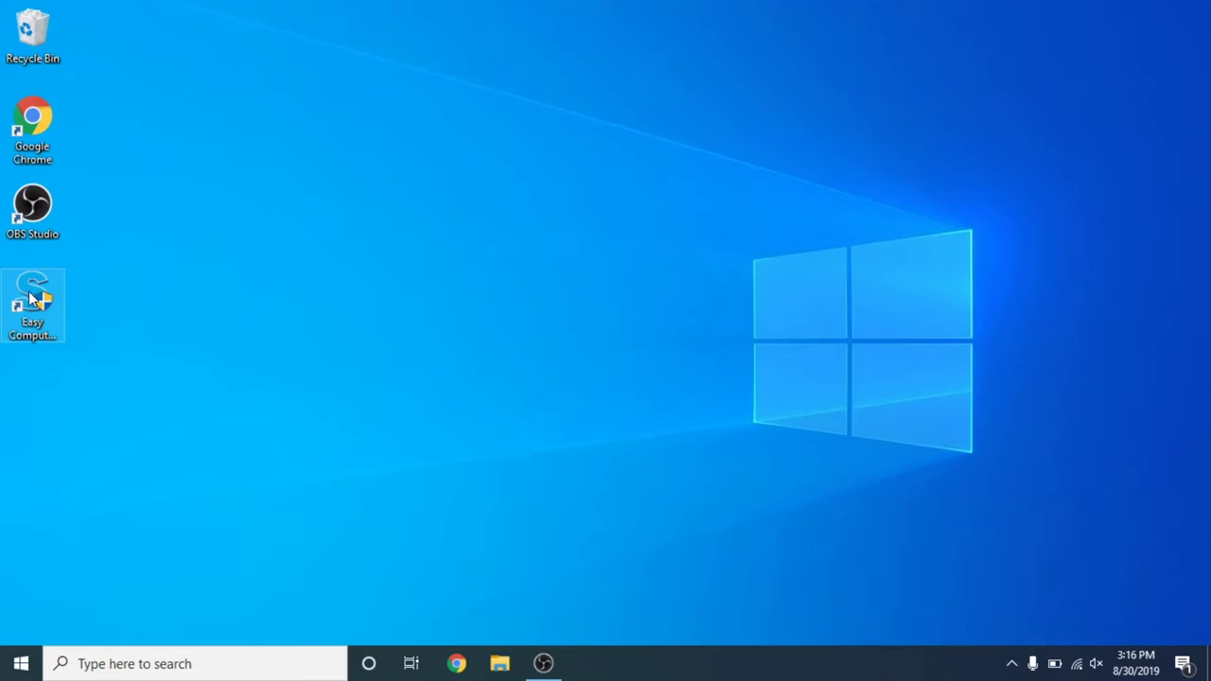
# - Launch Easy Computer Sync with permission to make changes and proceed past the welcome and other-computer setup pages
pyautogui.doubleClick(38, 298)
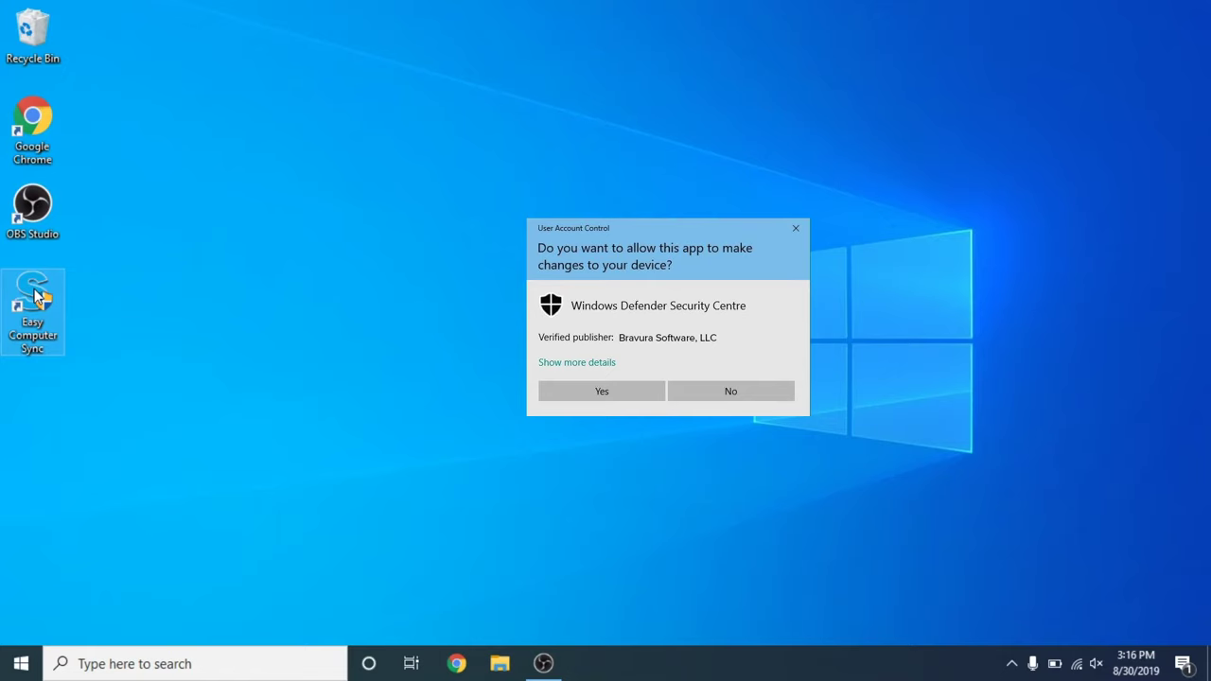
pyautogui.hotkey('alt', 'y')
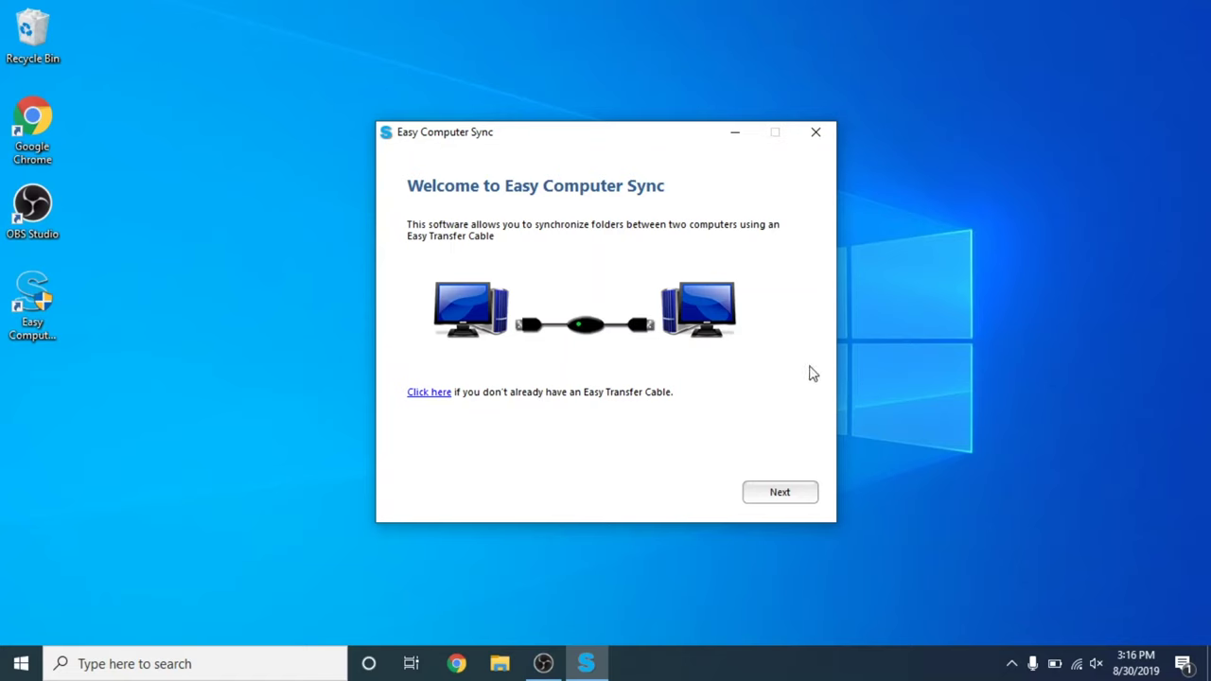
pyautogui.click(786, 496)
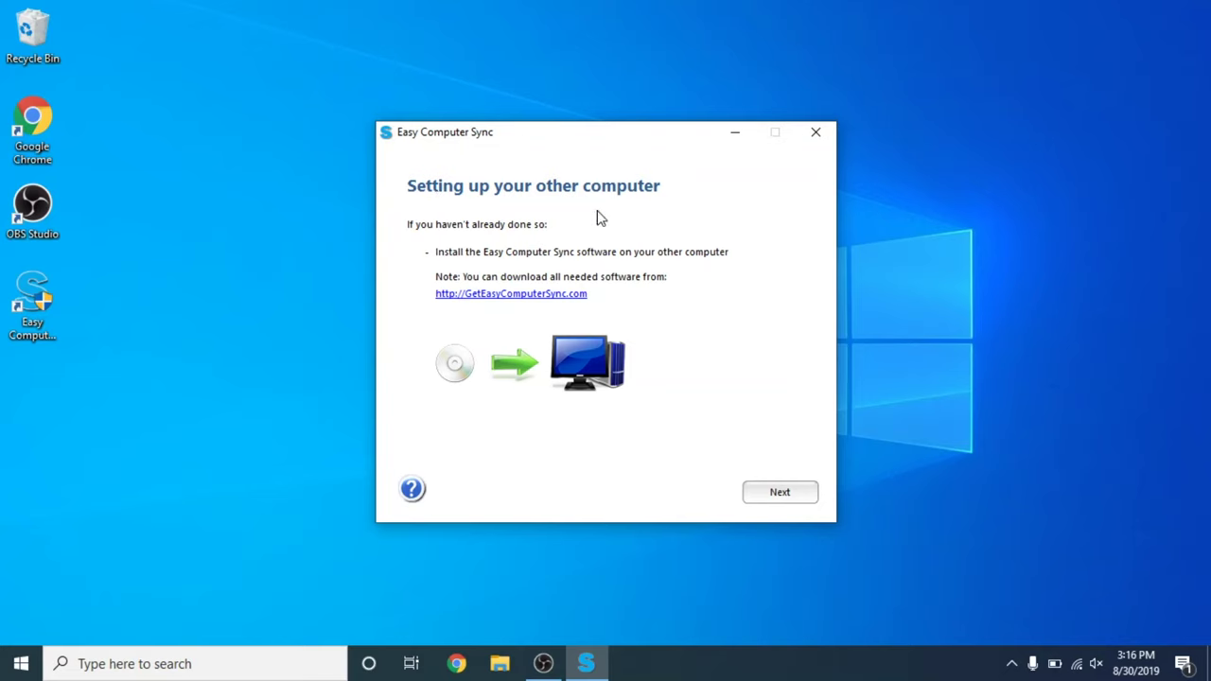
pyautogui.click(791, 496)
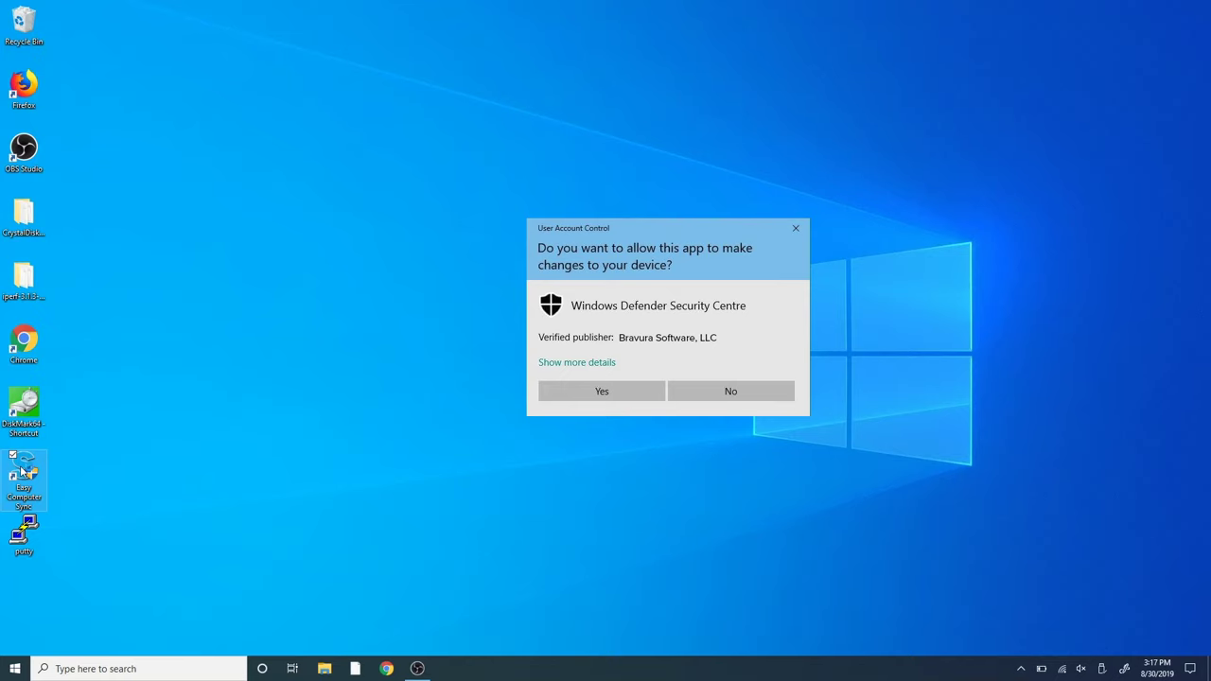
# - Allow Easy Computer Sync to run on the second computer and proceed past its welcome and other-computer setup pages
pyautogui.click(602, 391)
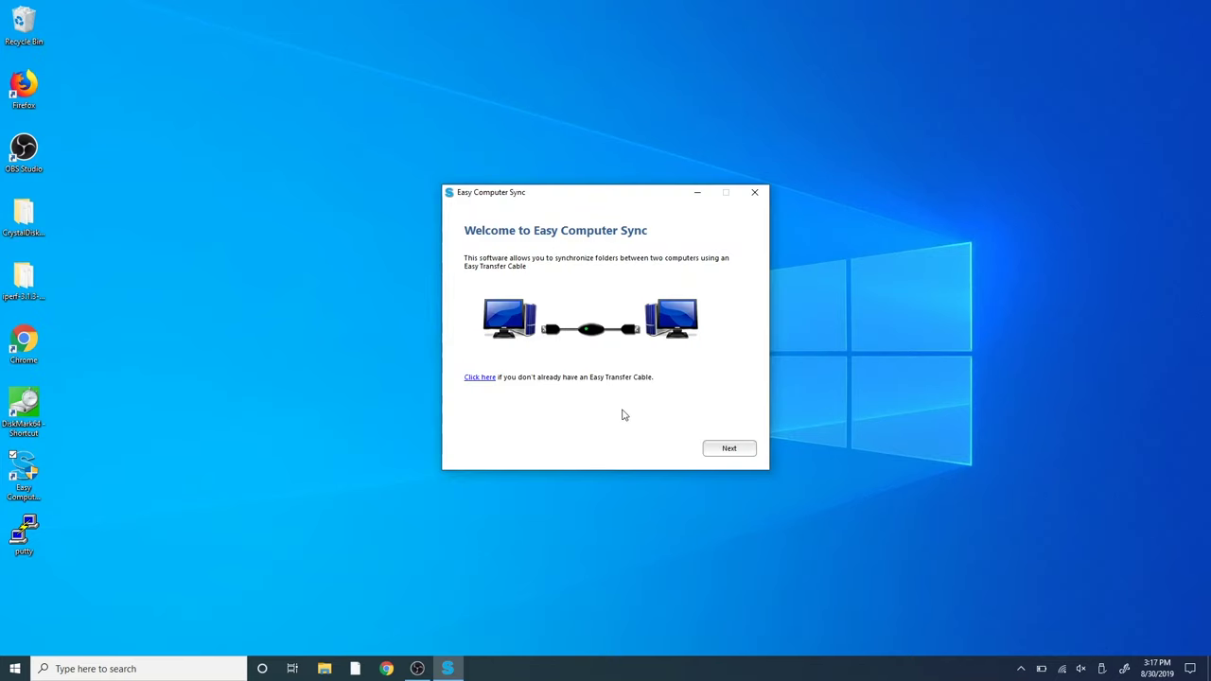
pyautogui.click(718, 453)
pyautogui.click(727, 449)
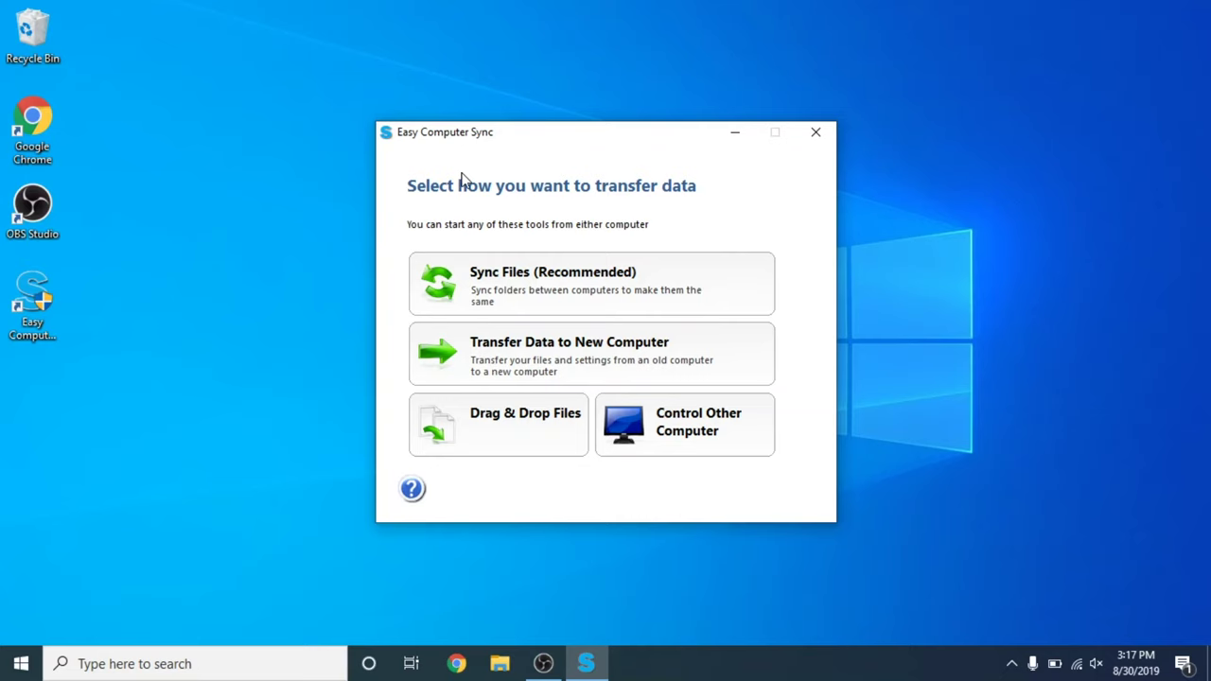
# - Transfer the default selected items to the new computer, designating this one as the old computer, and exit the program
pyautogui.click(564, 358)
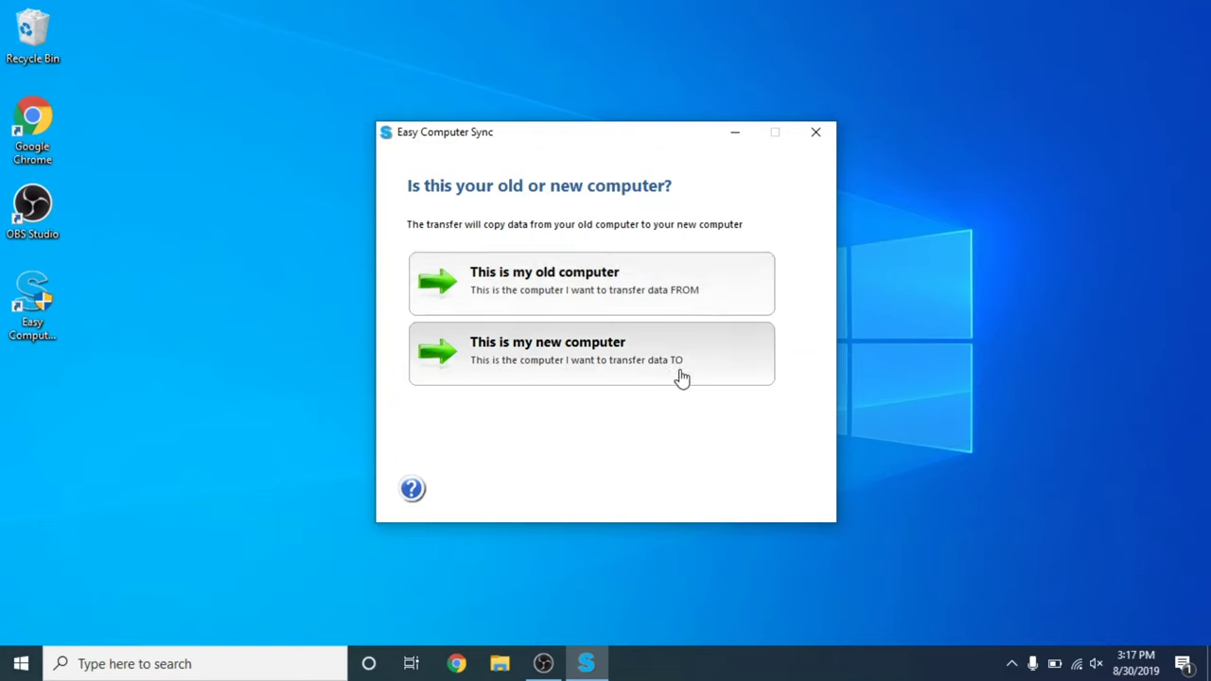
pyautogui.click(544, 277)
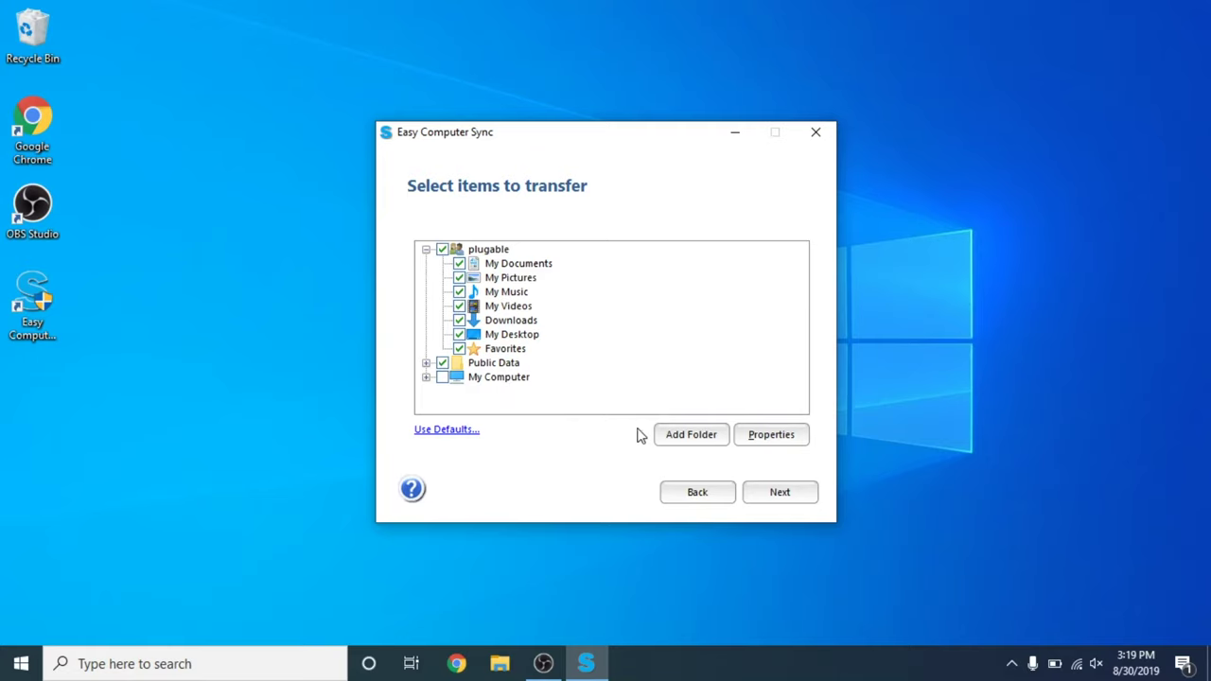
pyautogui.click(801, 502)
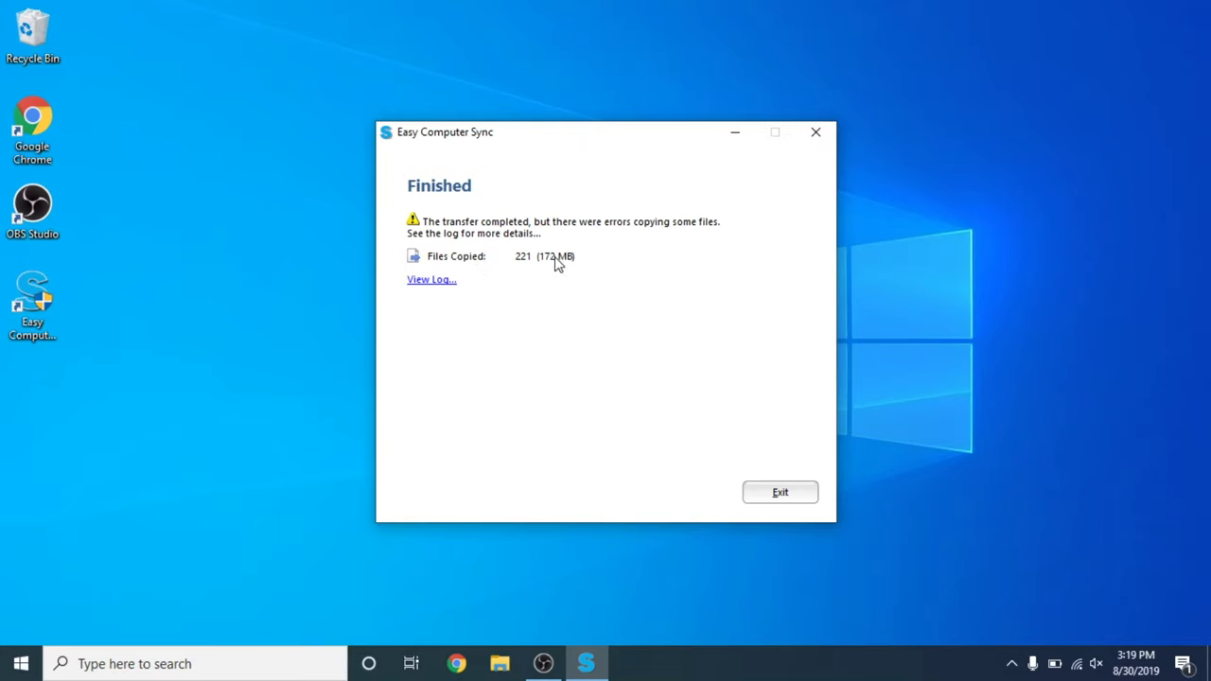
pyautogui.click(778, 493)
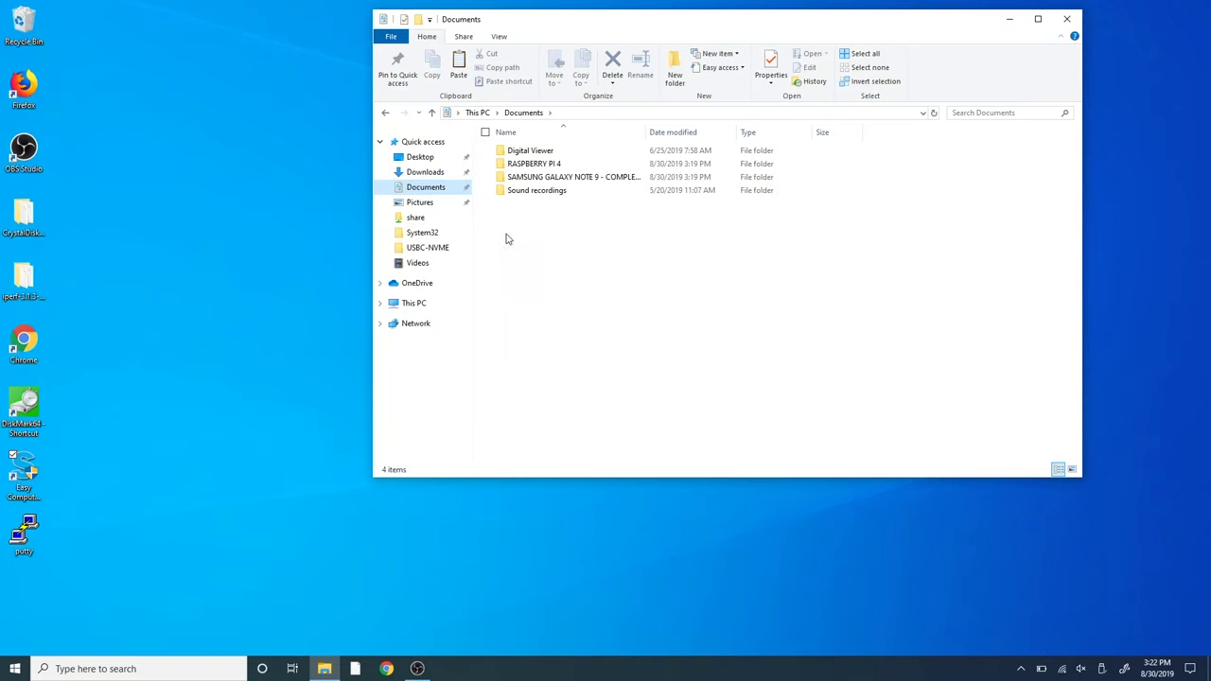
# - Check the Pictures and Documents folders on the new computer for the transferred files
pyautogui.click(416, 205)
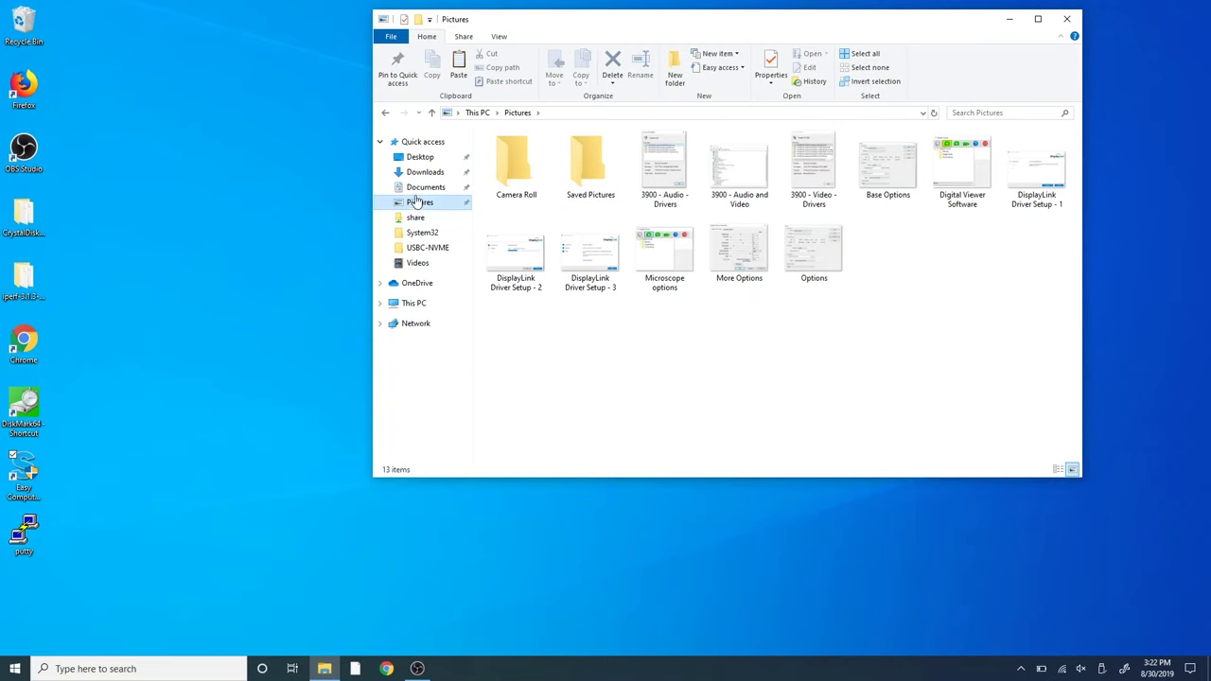
pyautogui.click(416, 190)
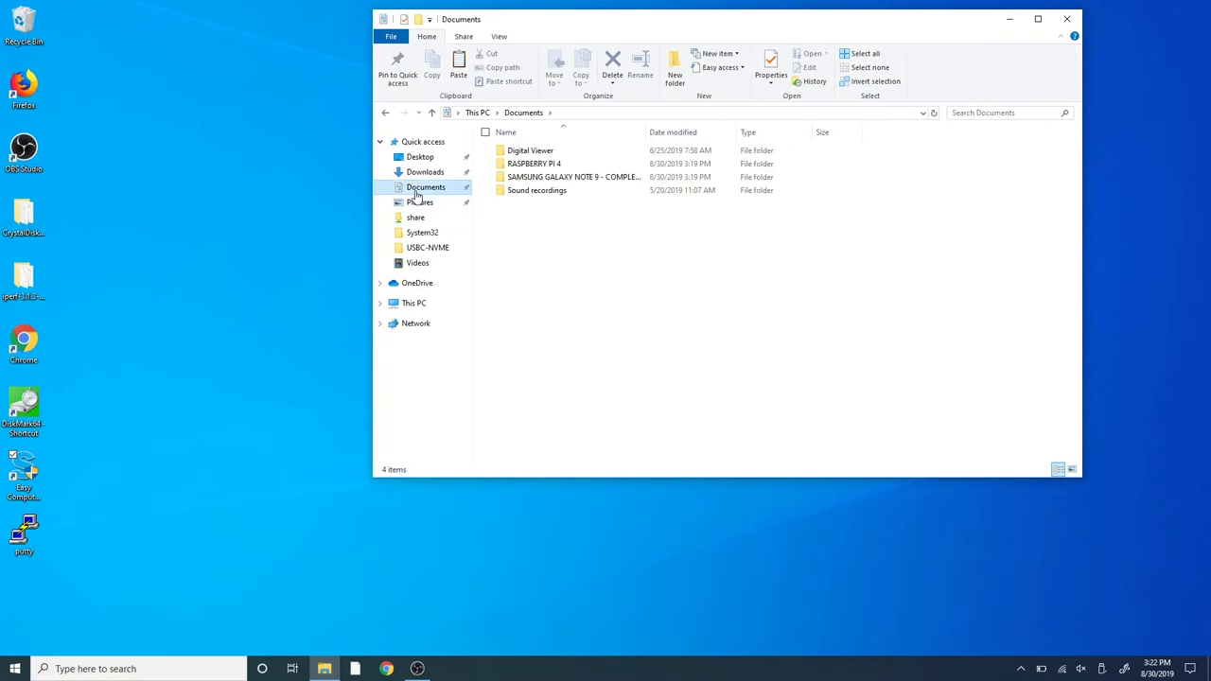